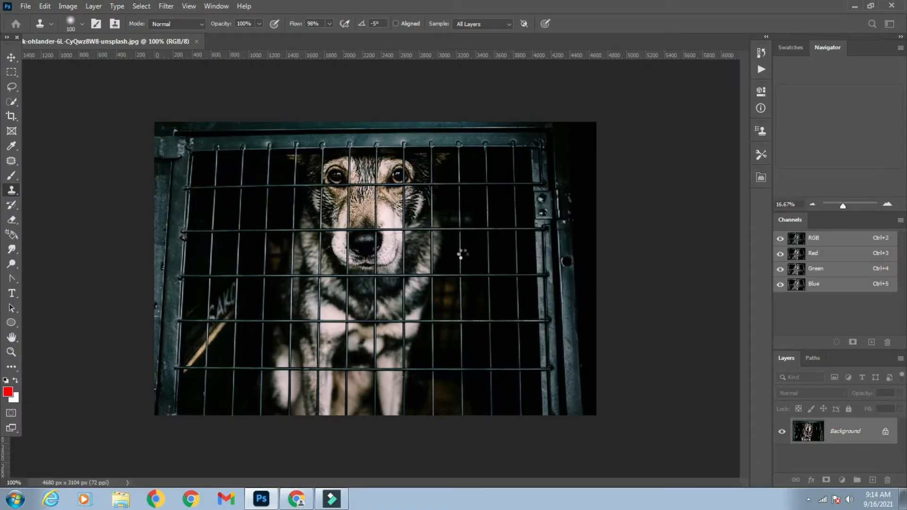
key("z")
right_click(359, 169)
left_click(364, 174)
right_click(290, 232)
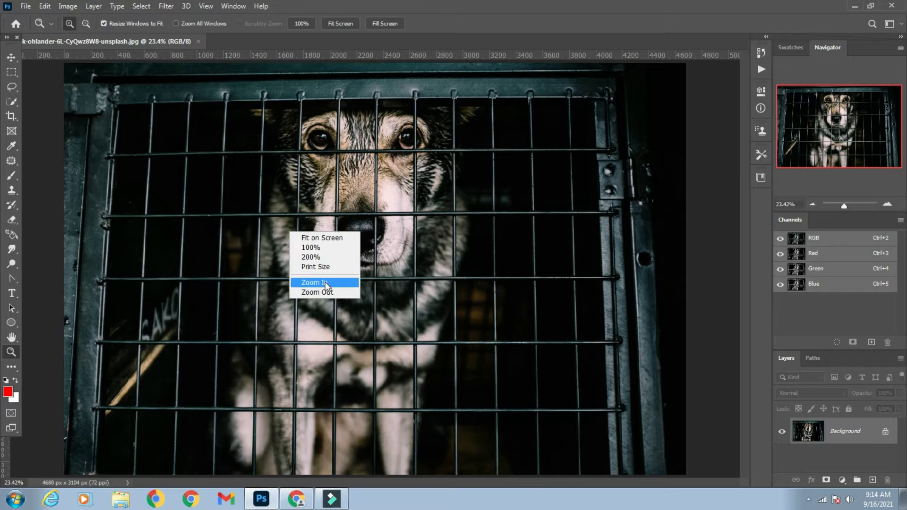
left_click(328, 291)
Perspective-crop the photo to the wire grill area inside the cage frame, down to the photo's lower edge
left_click(12, 116)
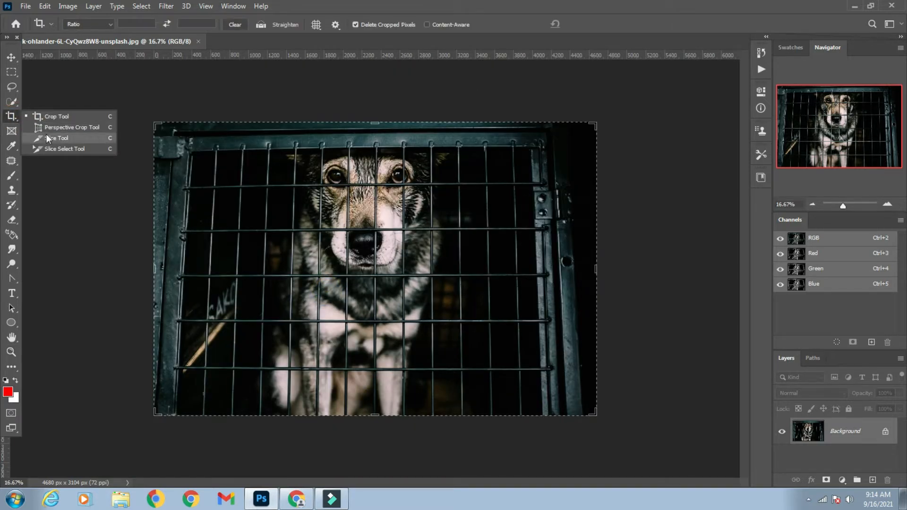
left_click(55, 130)
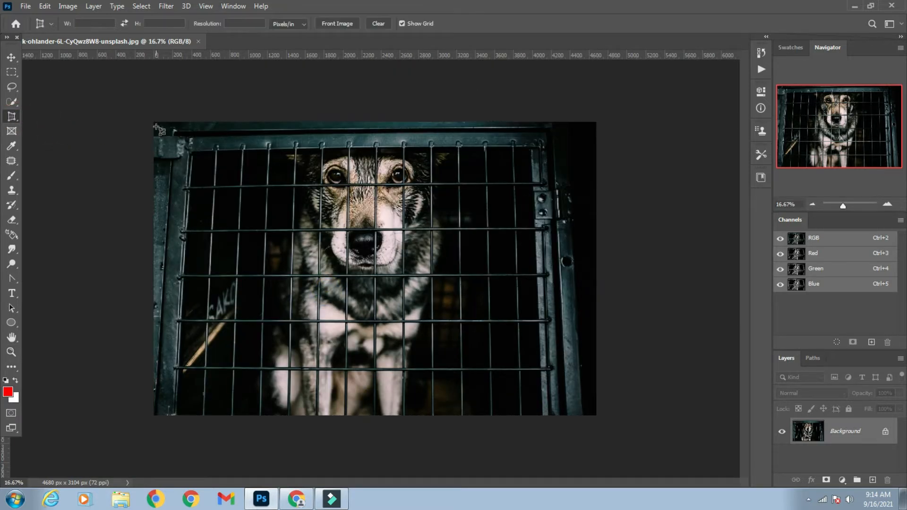
left_click(197, 157)
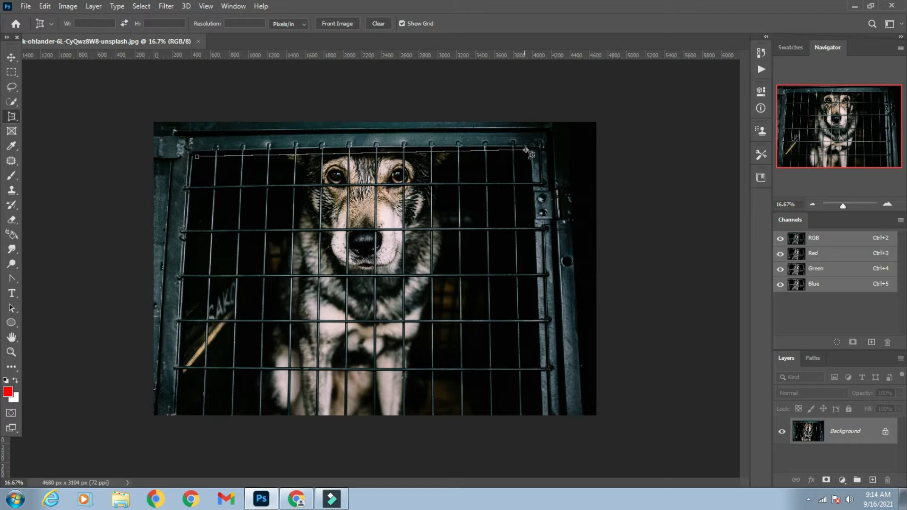
left_click(526, 150)
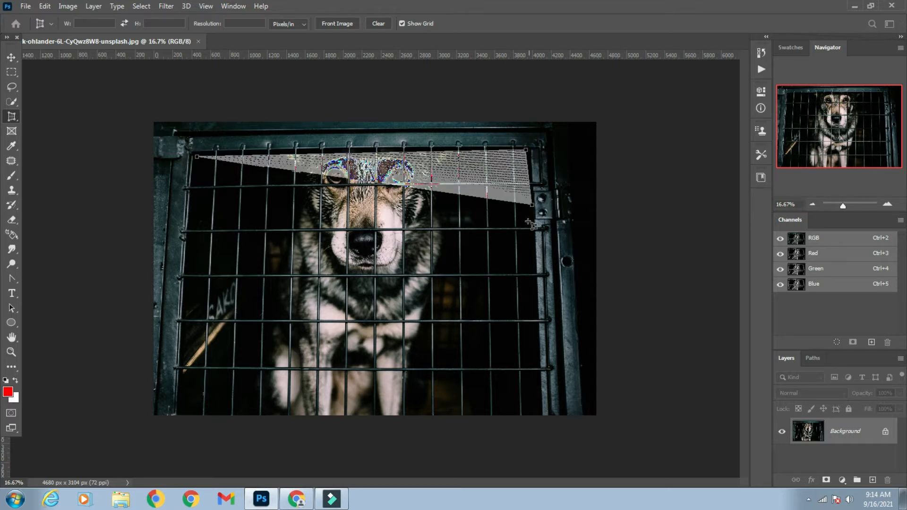
left_click(538, 416)
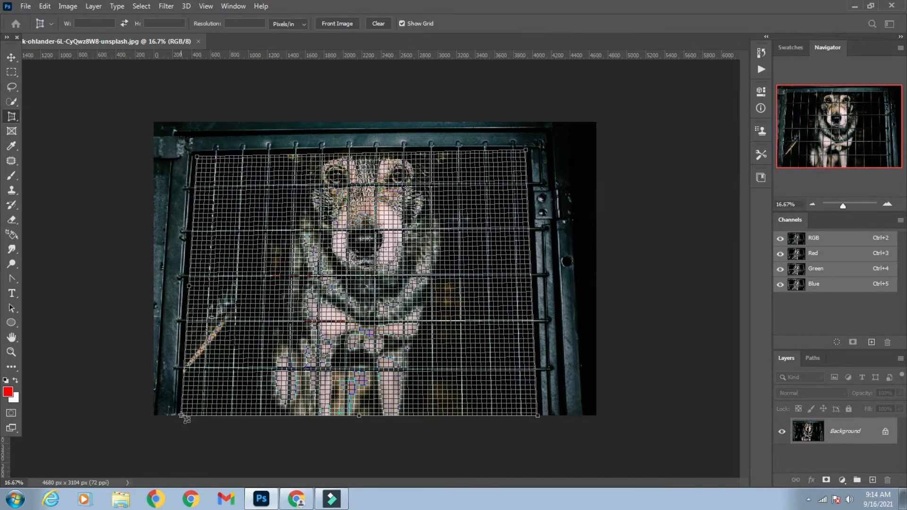
left_click(182, 415)
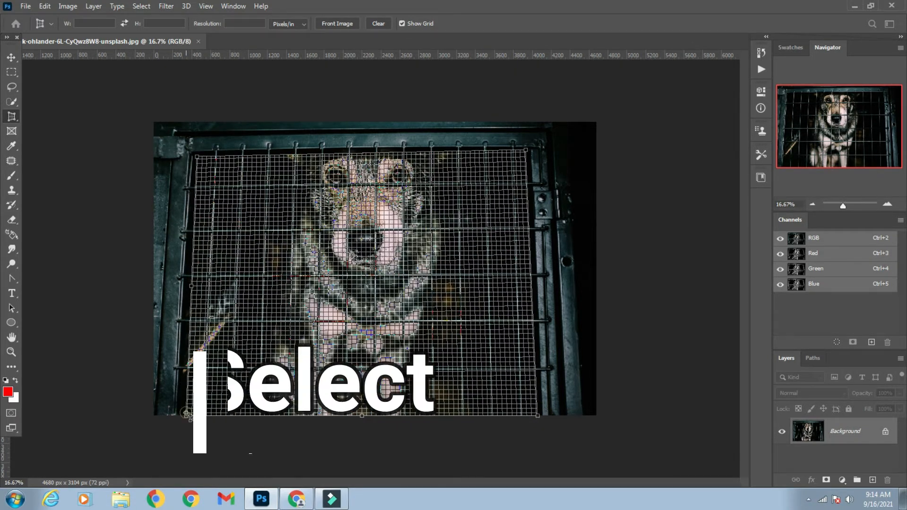
key("Return")
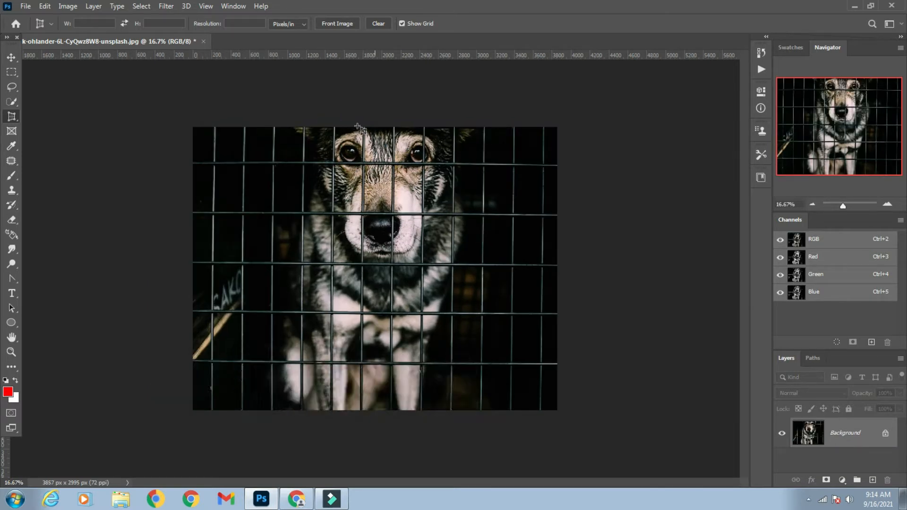
Choose the Brush tool and set its size to 88 px with 100% hardness, slightly wider than the grill wires
left_click(12, 352)
left_click(344, 68)
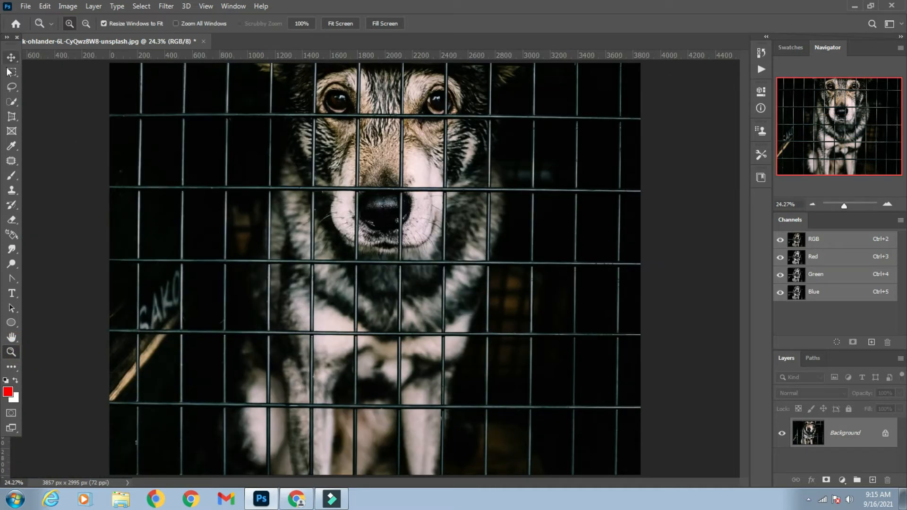
left_click(11, 176)
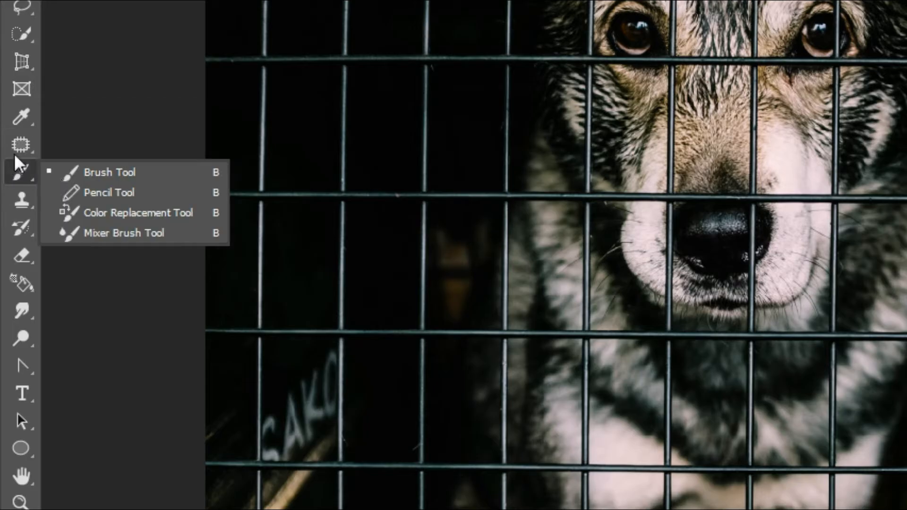
left_click(9, 176)
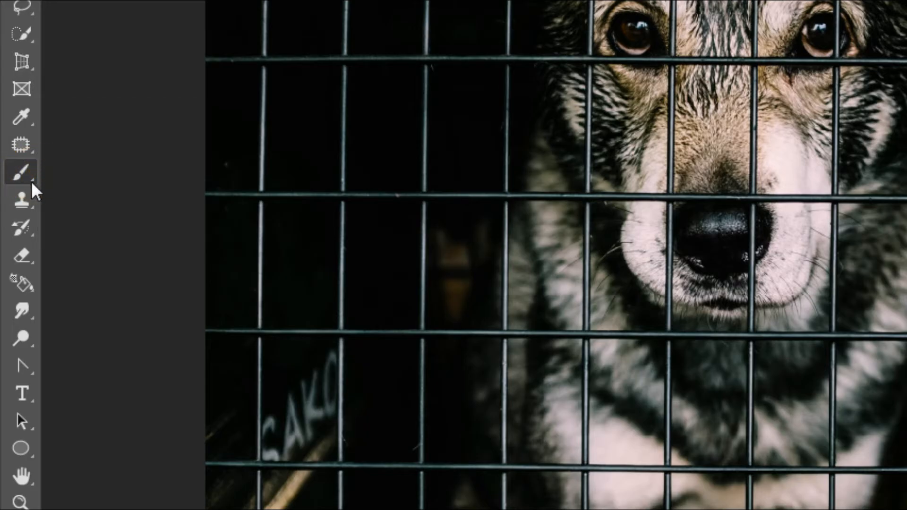
right_click(14, 178)
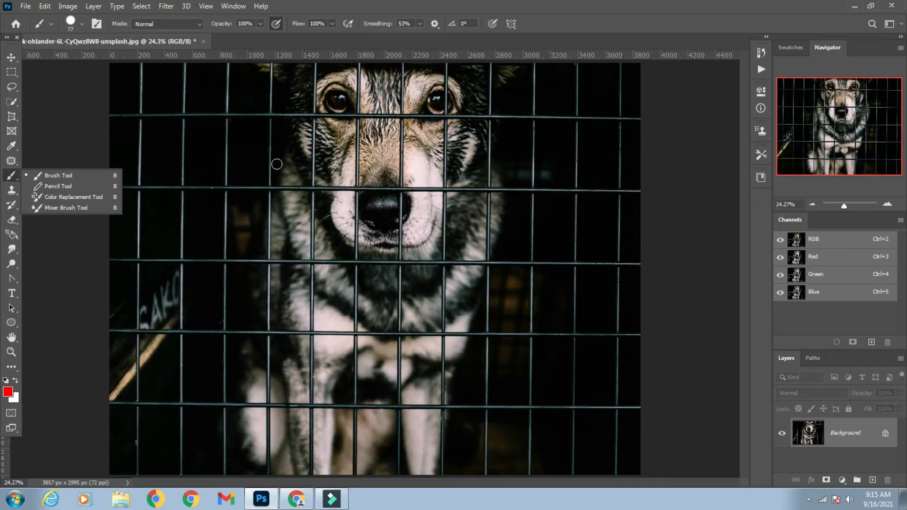
right_click(277, 164)
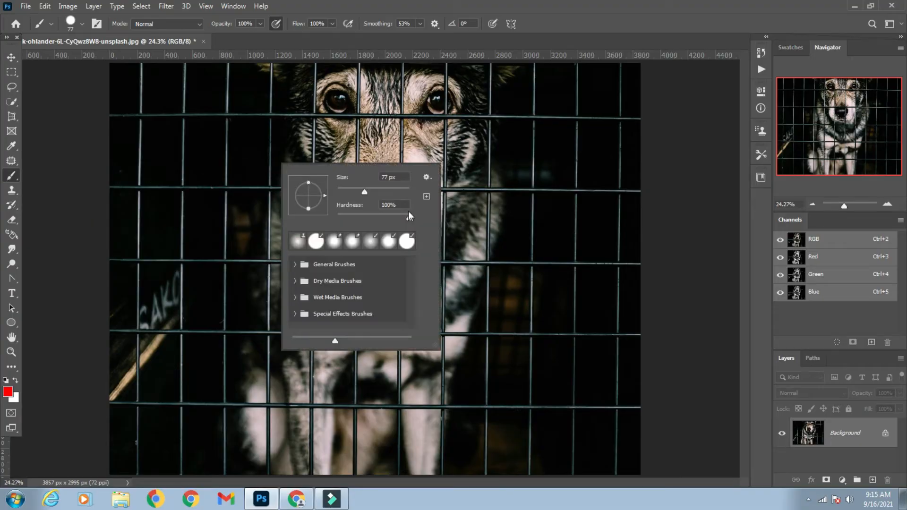
left_click_drag(367, 190, 372, 193)
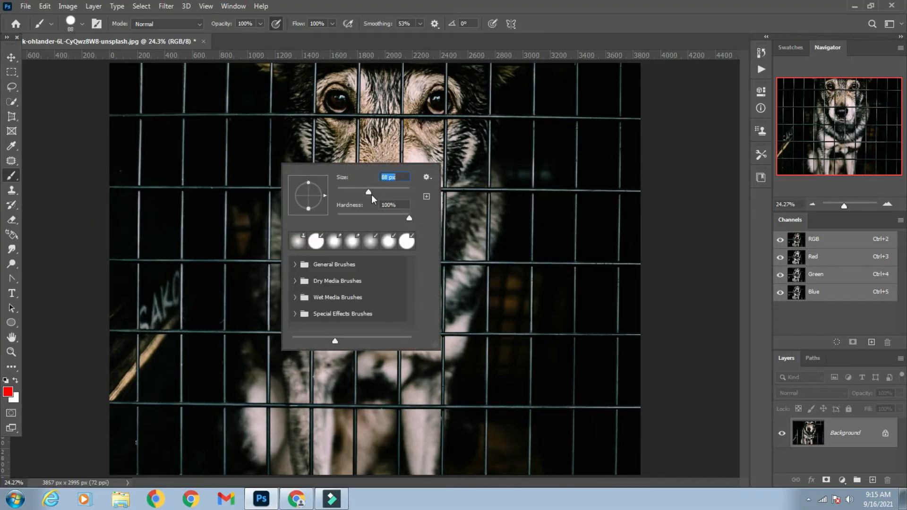
left_click(409, 218)
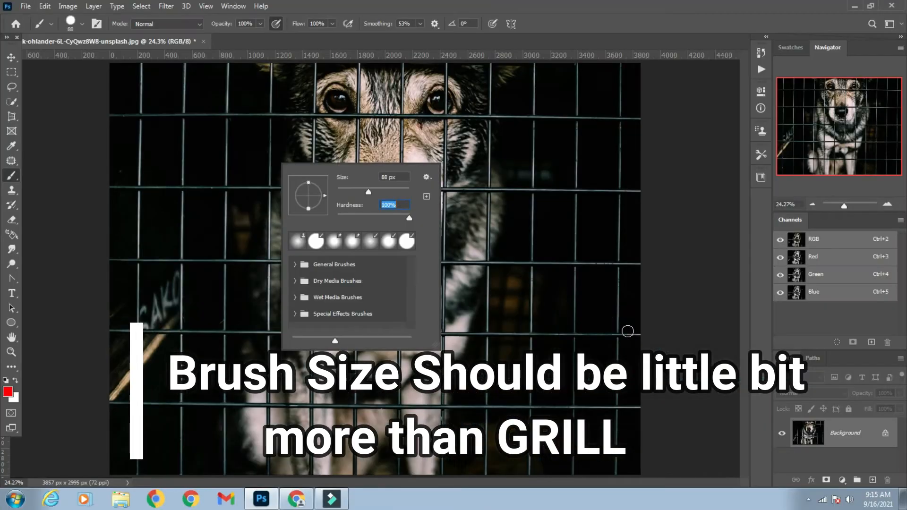
key("Return")
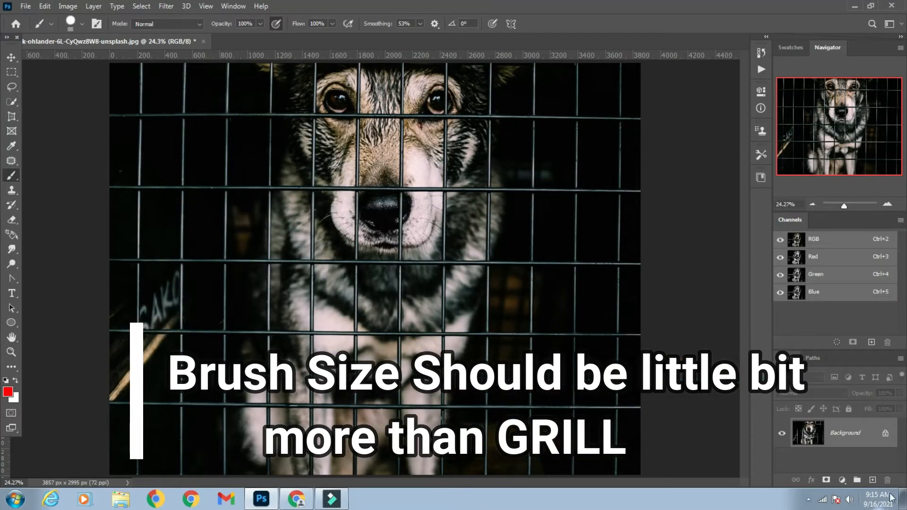
Add a new layer and paint straight red brush lines over all twelve vertical grill wires, from the upper to the lower image edge
left_click(874, 481)
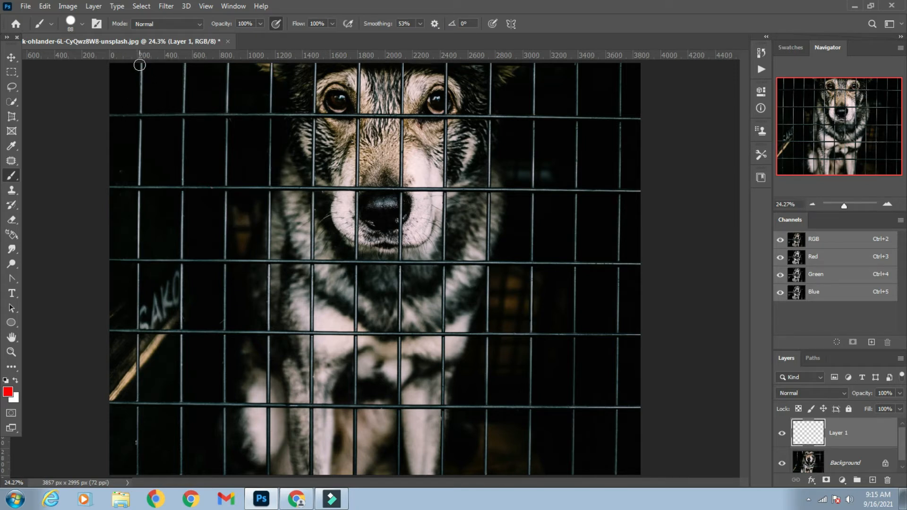
left_click(141, 66)
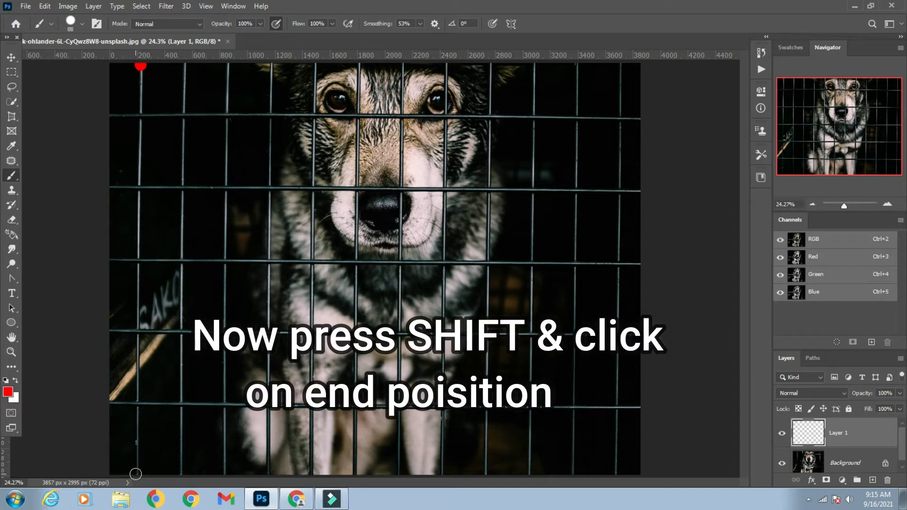
left_click(137, 474, "shift")
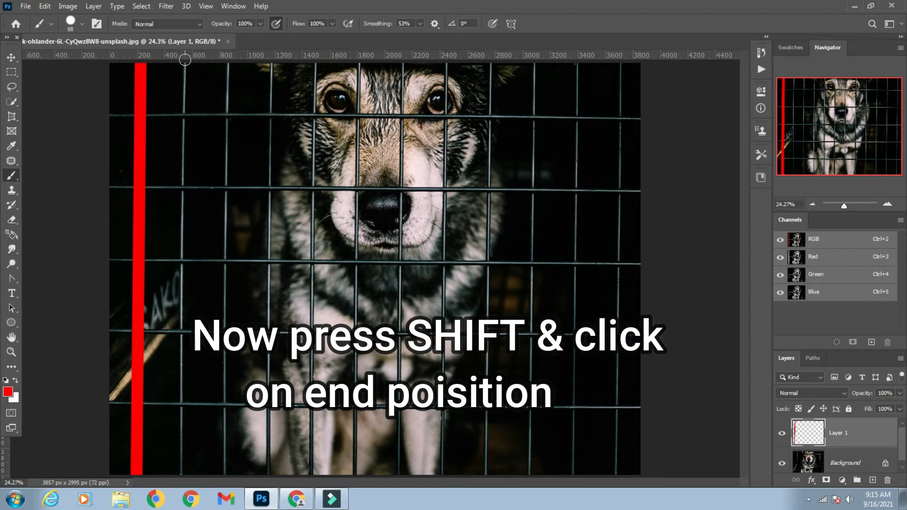
left_click(185, 62)
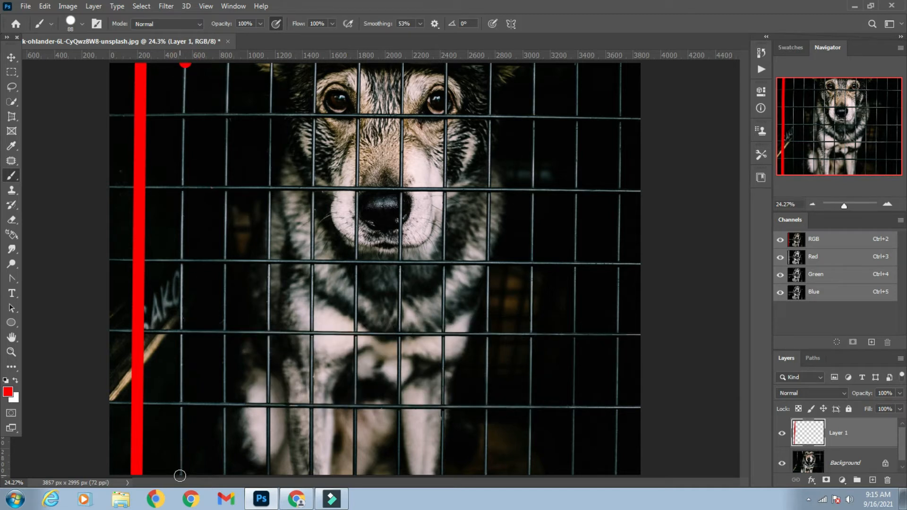
left_click(180, 476, "shift")
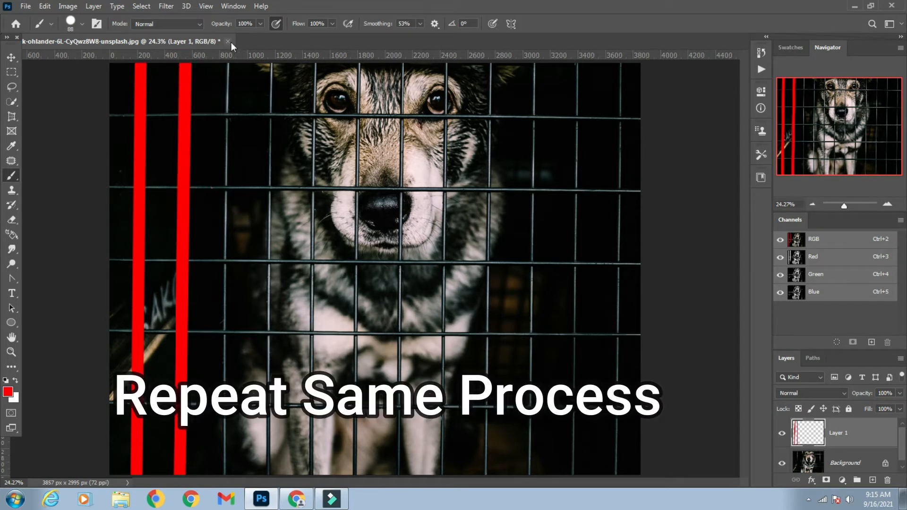
left_click(227, 64)
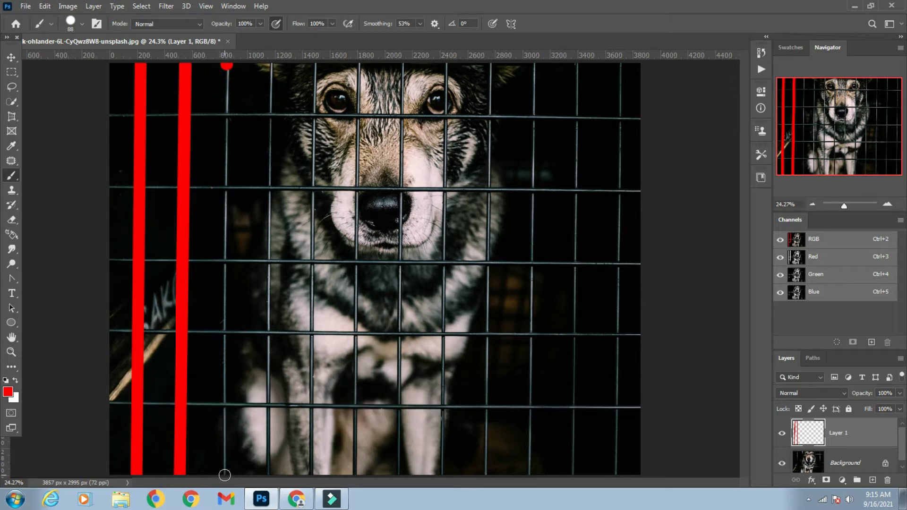
left_click(225, 475, "shift")
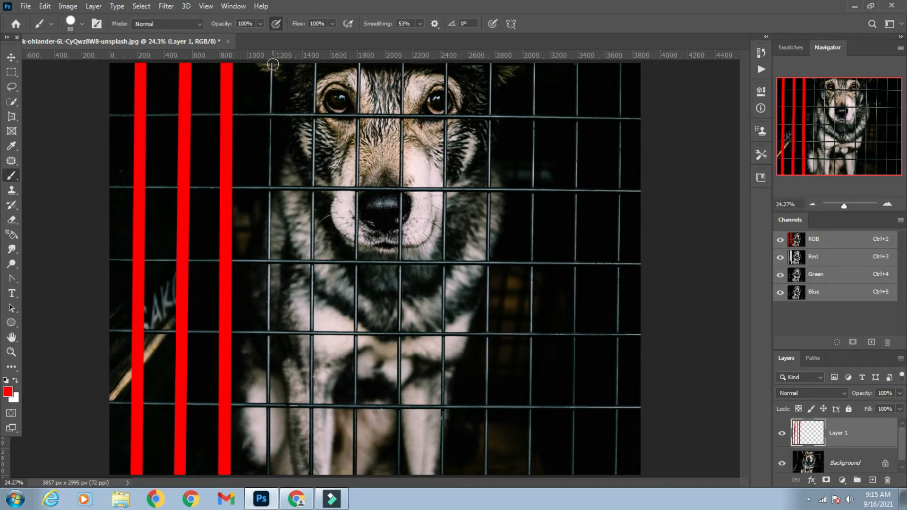
left_click(271, 64)
left_click(268, 472, "shift")
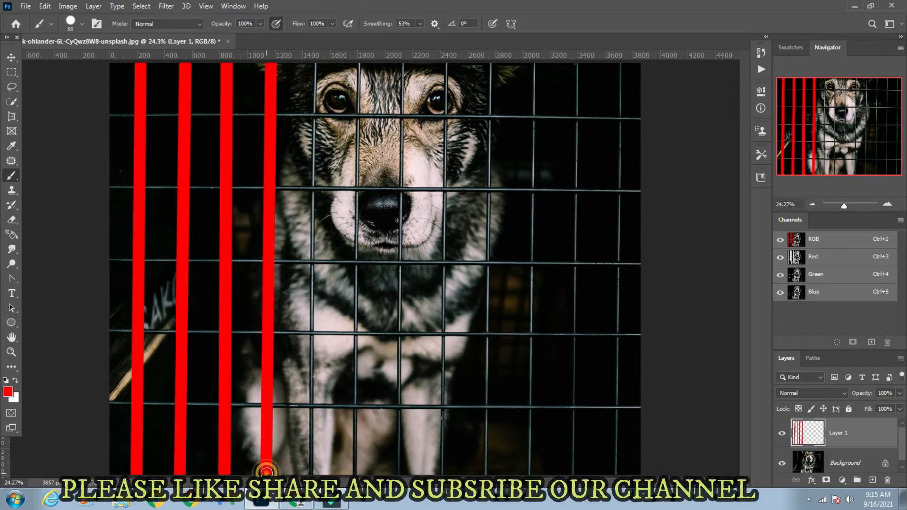
left_click(315, 66)
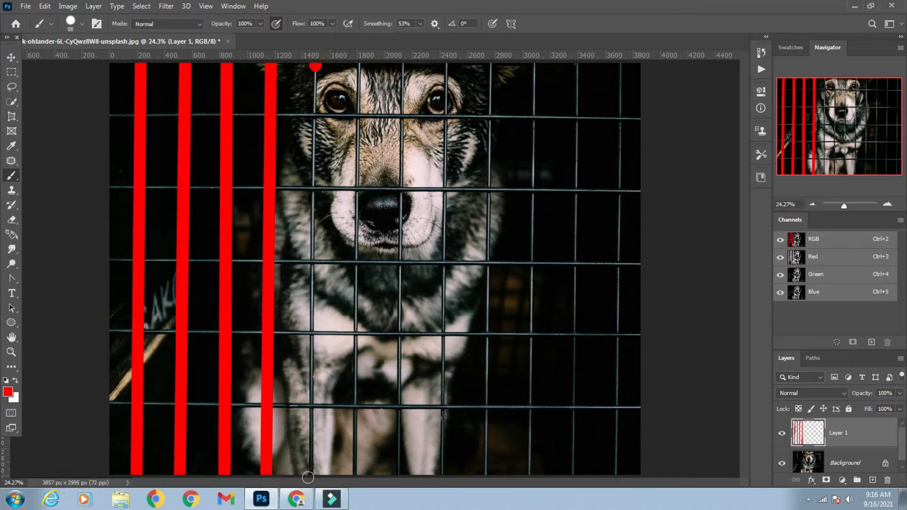
left_click(310, 474, "shift")
left_click(357, 66)
left_click(354, 475, "shift")
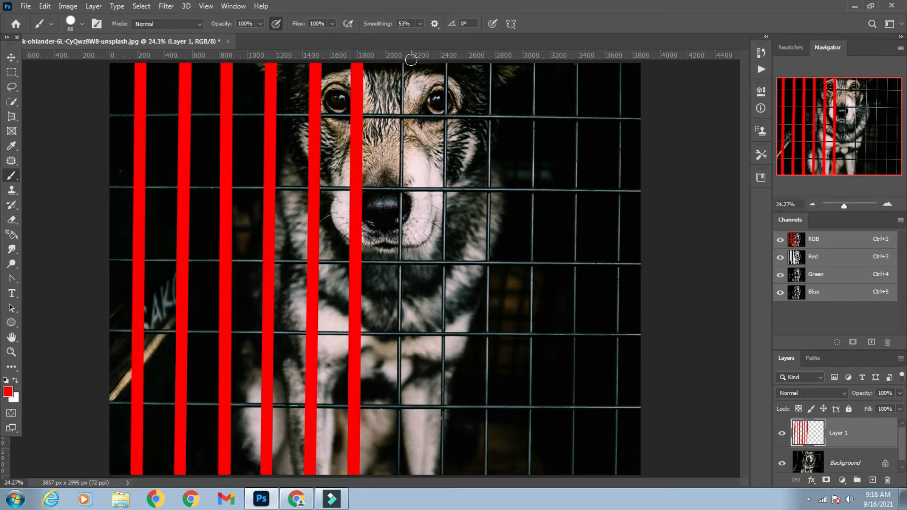
left_click(402, 63)
left_click(397, 476, "shift")
left_click(445, 66)
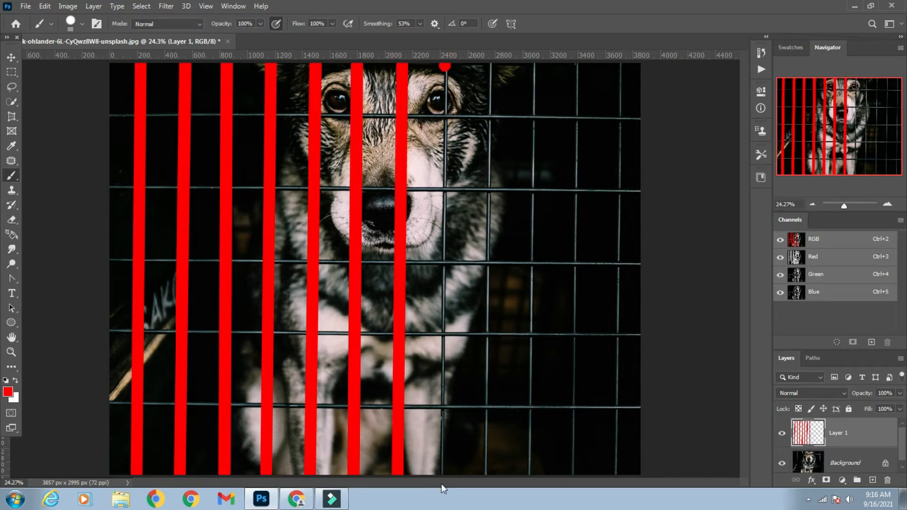
left_click(446, 476, "shift")
left_click(491, 66)
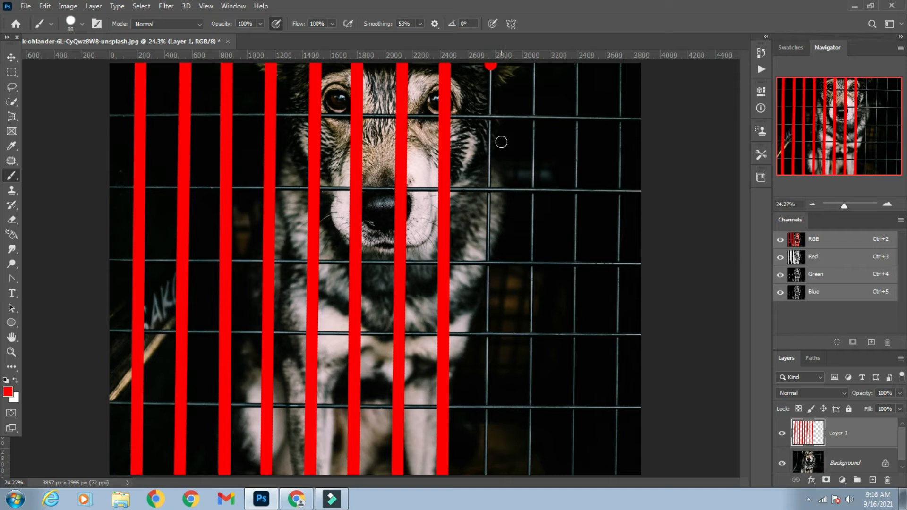
left_click(486, 475, "shift")
left_click(535, 65)
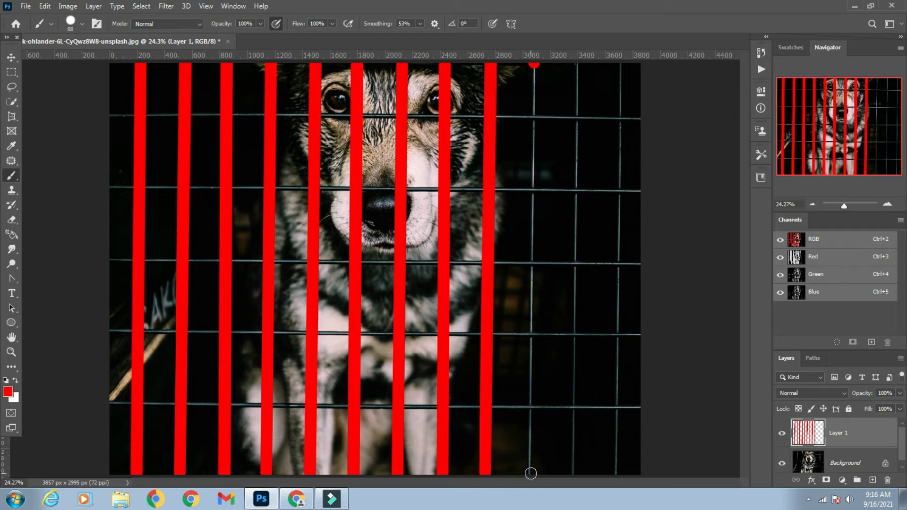
left_click(530, 474, "shift")
left_click(578, 66)
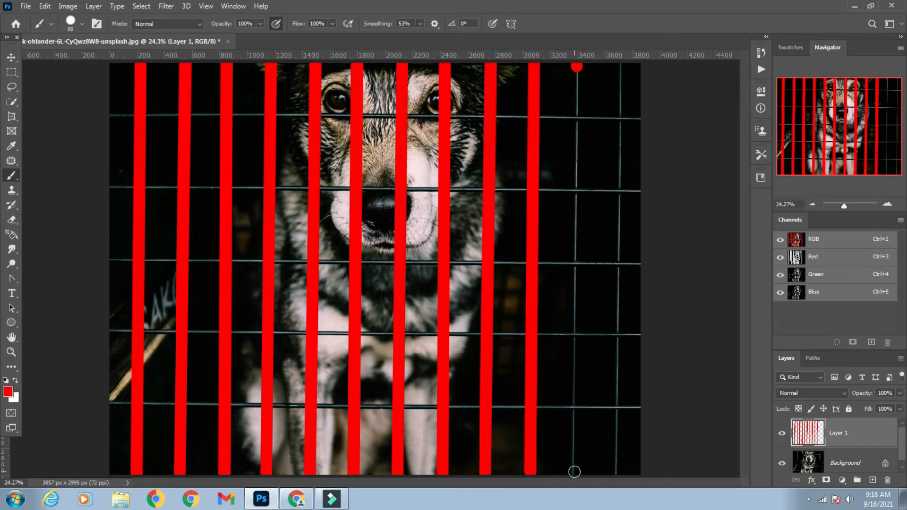
left_click(574, 472, "shift")
left_click(619, 64)
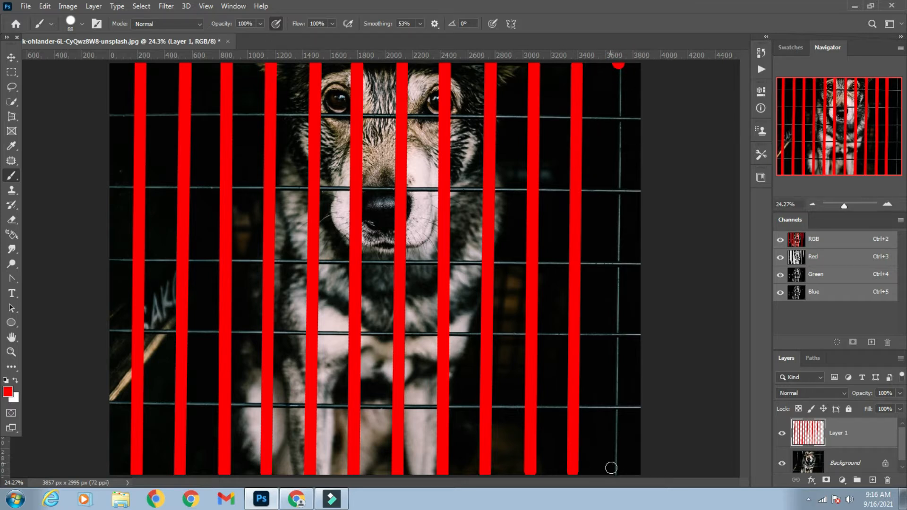
left_click(615, 473, "shift")
Paint straight red brush lines over all five horizontal grill wires, across the full width of the photo
left_click(106, 114)
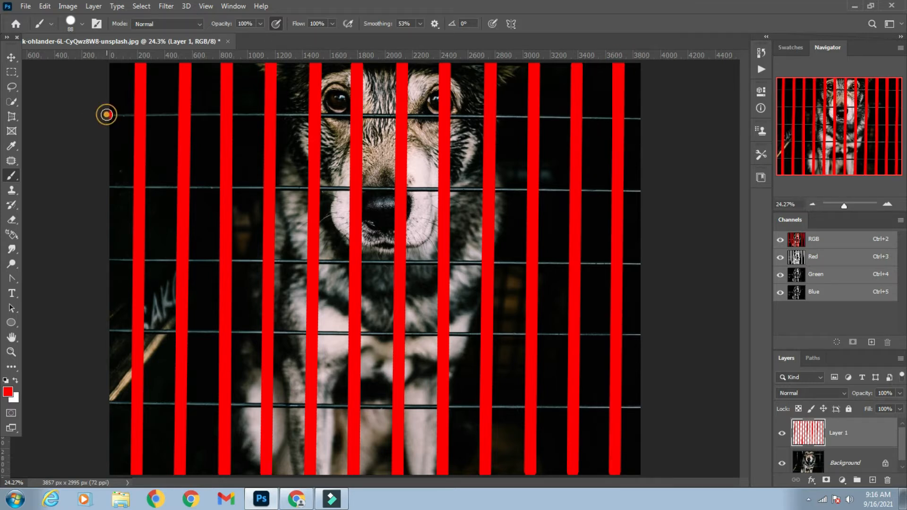
left_click(644, 117, "shift")
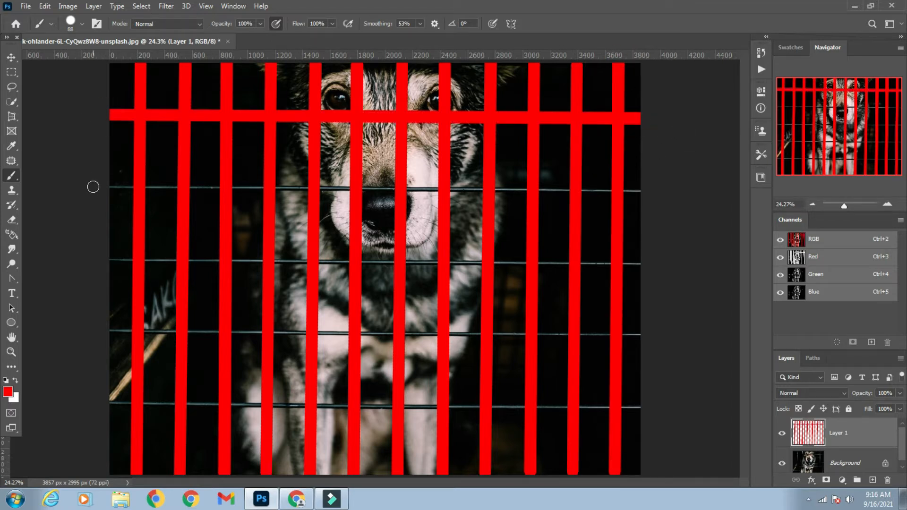
left_click(108, 188)
left_click(643, 192, "shift")
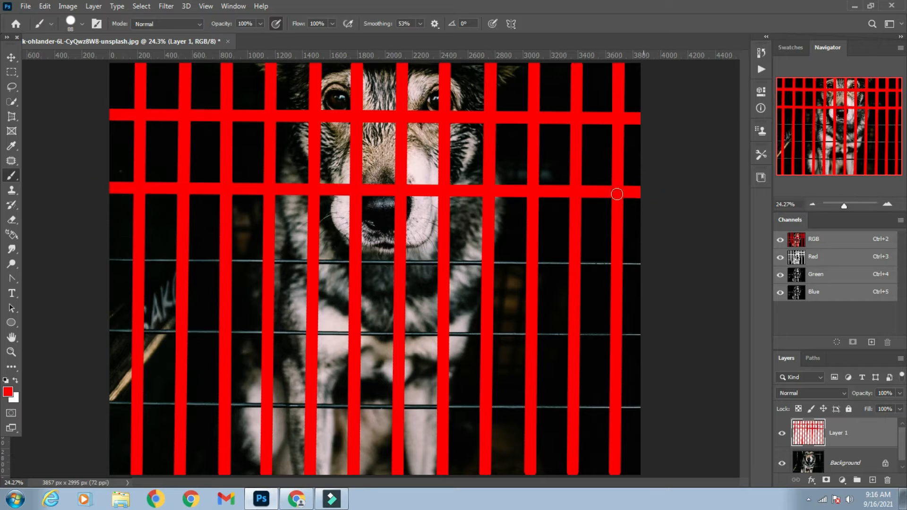
left_click(107, 260)
left_click(644, 264, "shift")
left_click(105, 330)
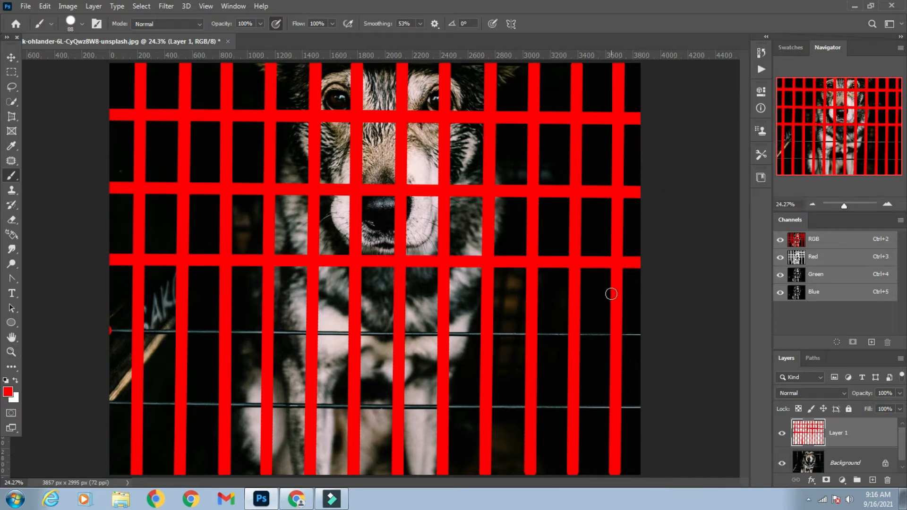
left_click(641, 336, "shift")
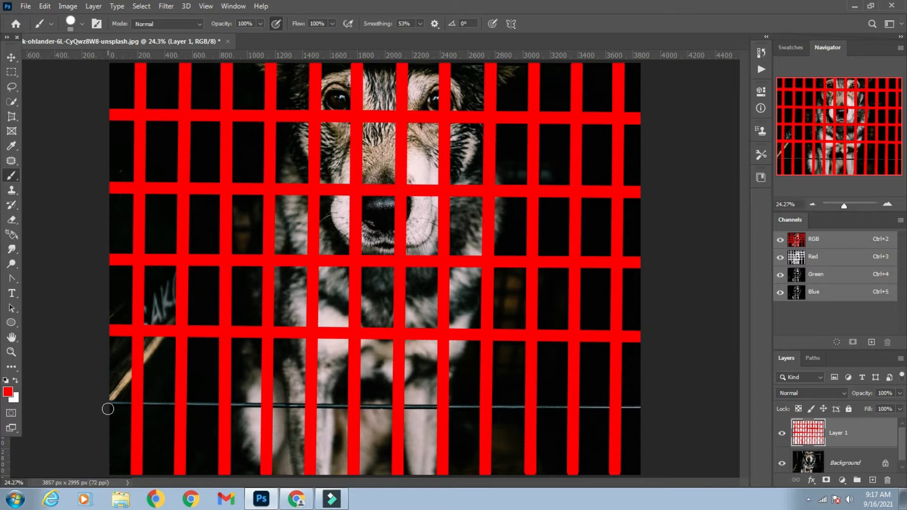
left_click(108, 404)
left_click(641, 407, "shift")
Load the red lines of Layer 1 as a selection, hide that layer and make the Background layer active
left_click(11, 352)
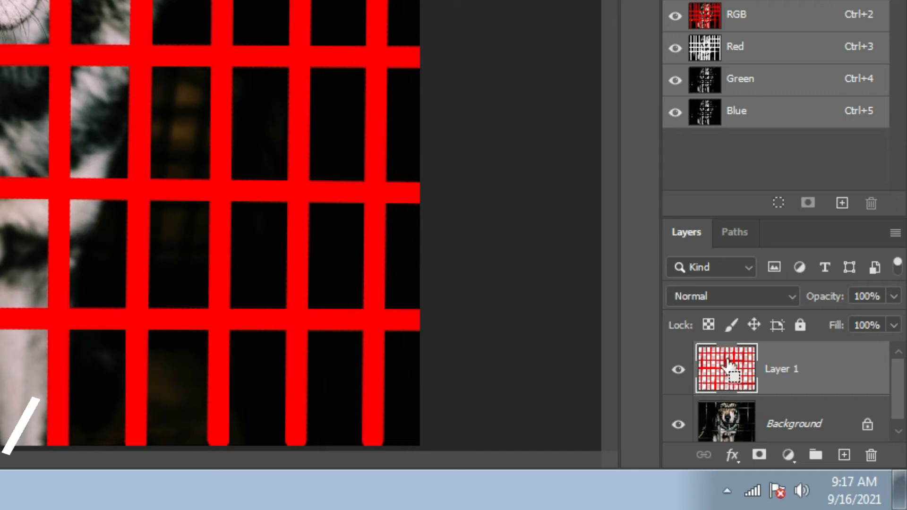
left_click(722, 370, "ctrl")
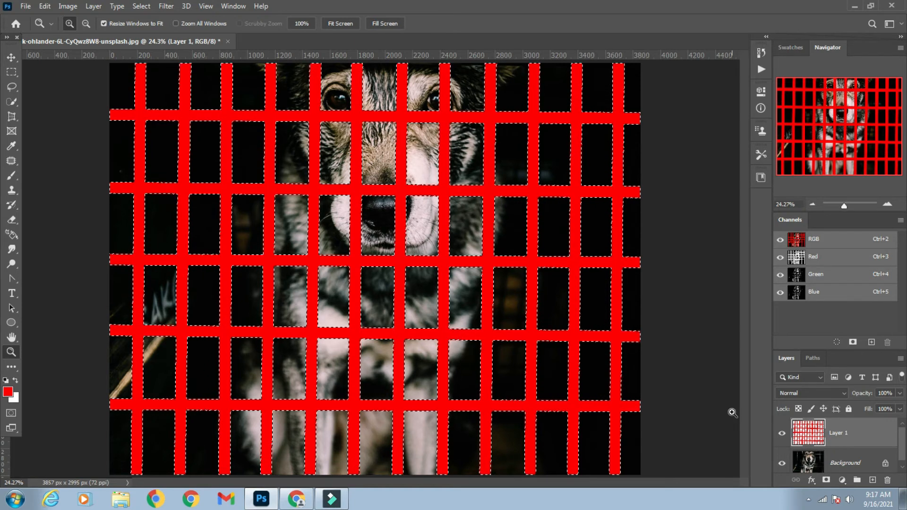
left_click(782, 435)
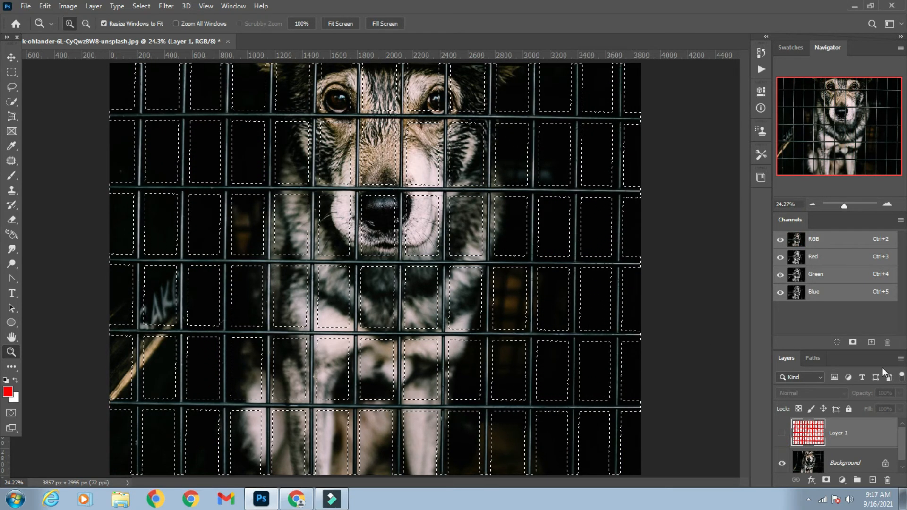
left_click(902, 458)
left_click(847, 462)
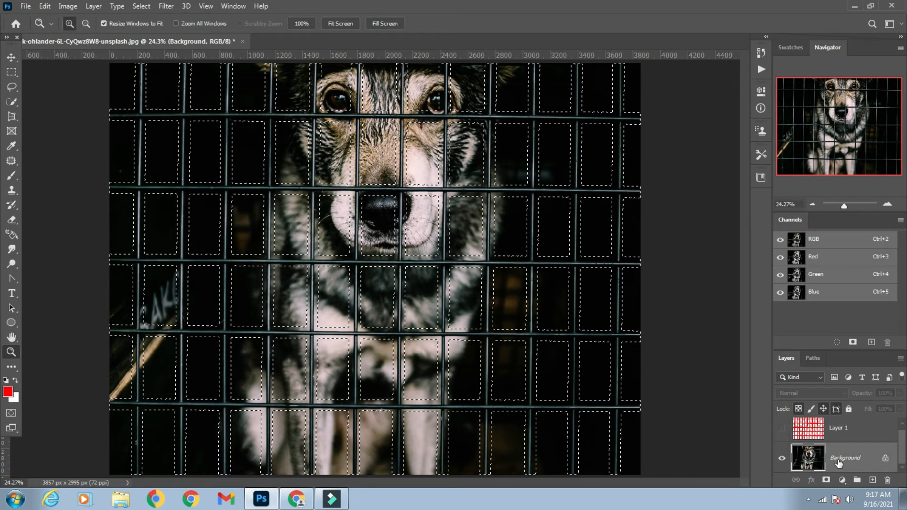
Run Content-Aware Fill on the selected grill lines with Rectangular sampling, output to a new layer, and deselect
left_click(44, 7)
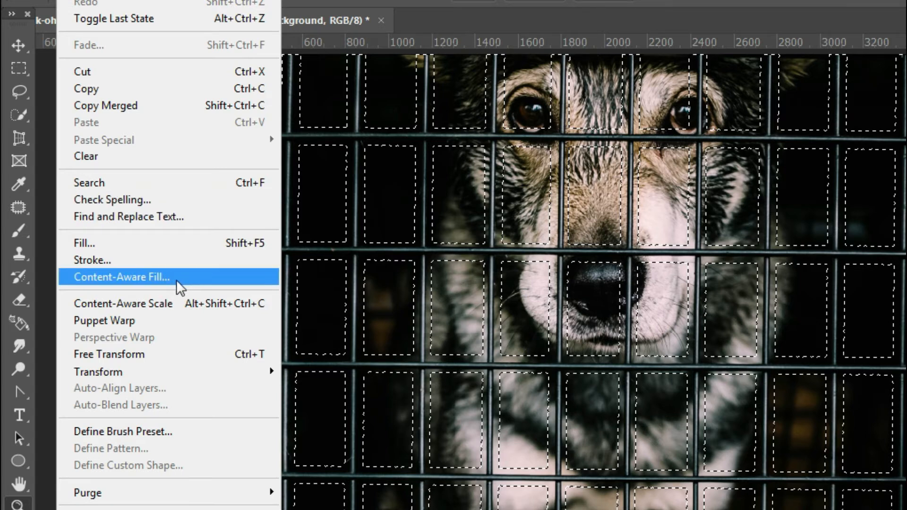
left_click(177, 279)
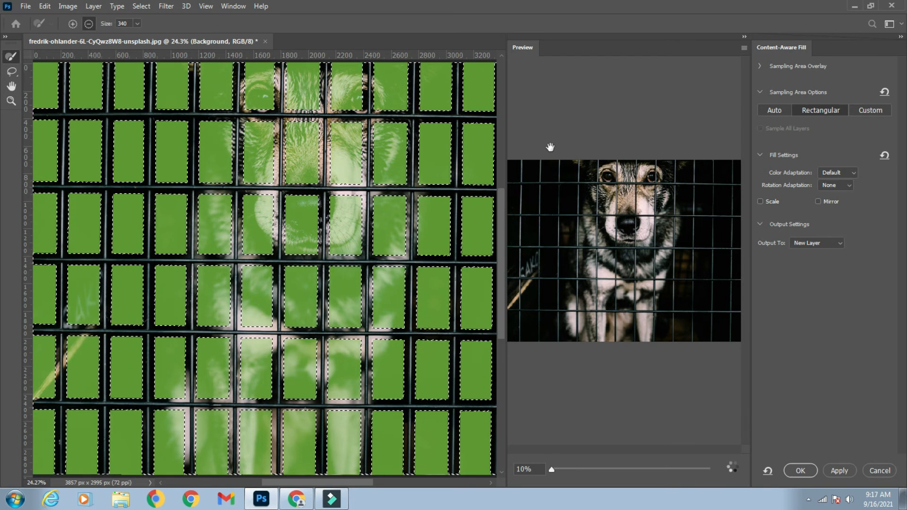
left_click(797, 471)
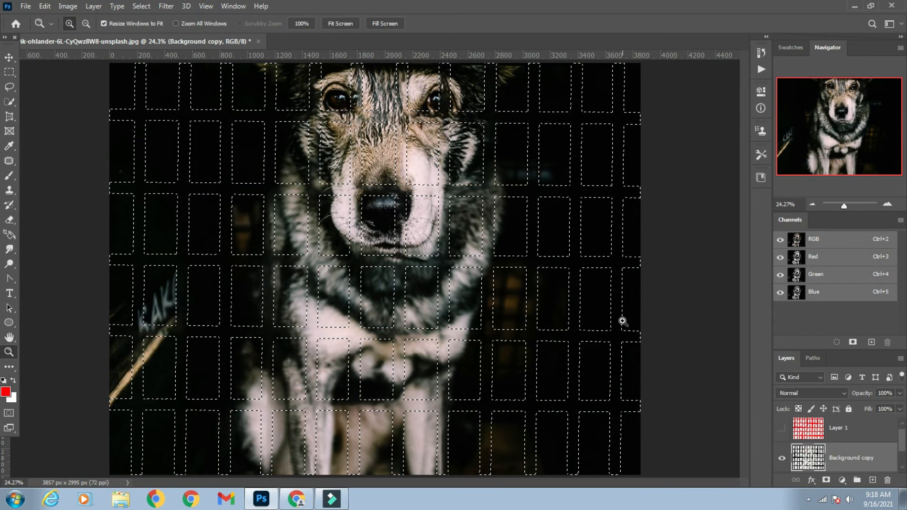
left_click(14, 87)
right_click(449, 126)
left_click(487, 141)
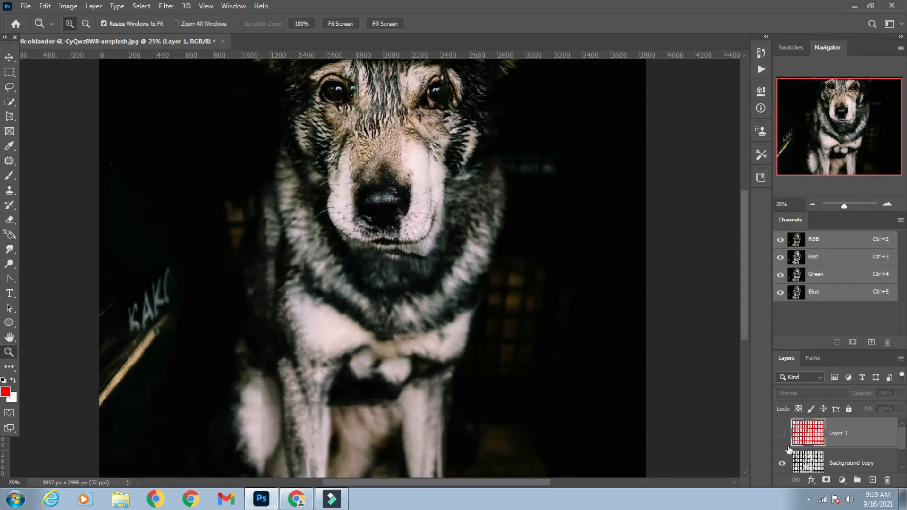
Toggle the visibility of the red line layer to compare, and delete that layer
left_click(782, 432)
left_click(782, 432)
left_click(841, 434)
left_click_drag(859, 454, 888, 480)
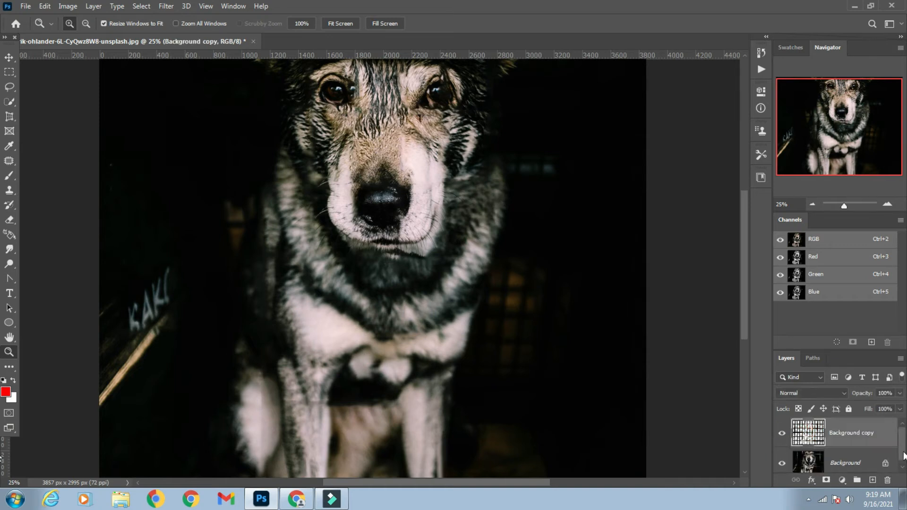
Merge the filled Background copy layer with the Background layer
scroll(904, 456, "down", 1)
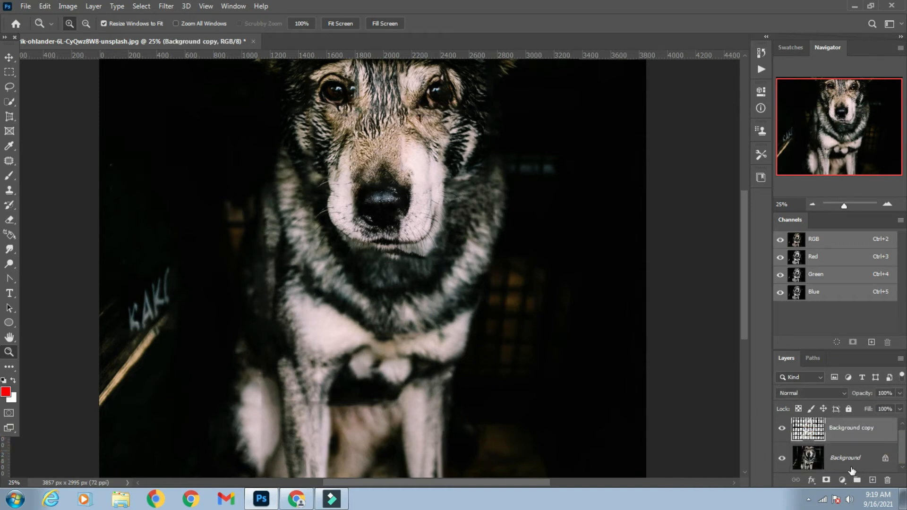
left_click(846, 465, "shift")
right_click(846, 462)
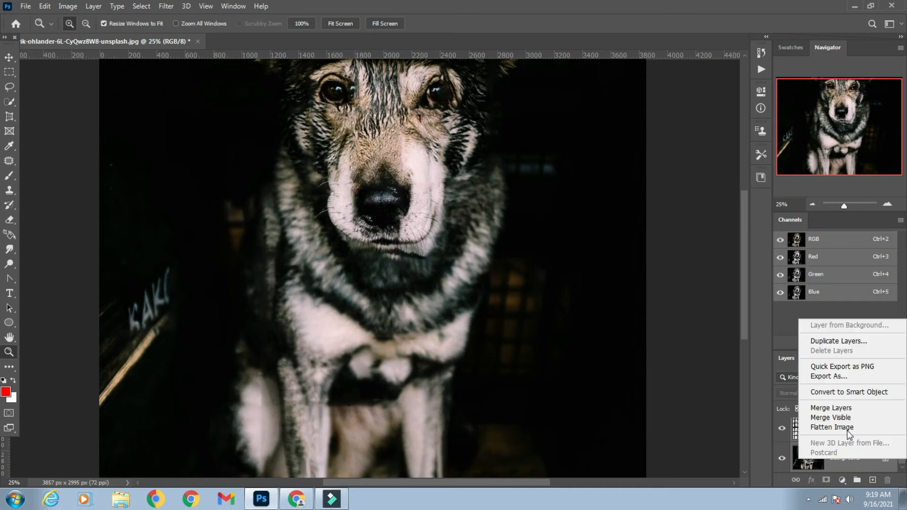
left_click(847, 409)
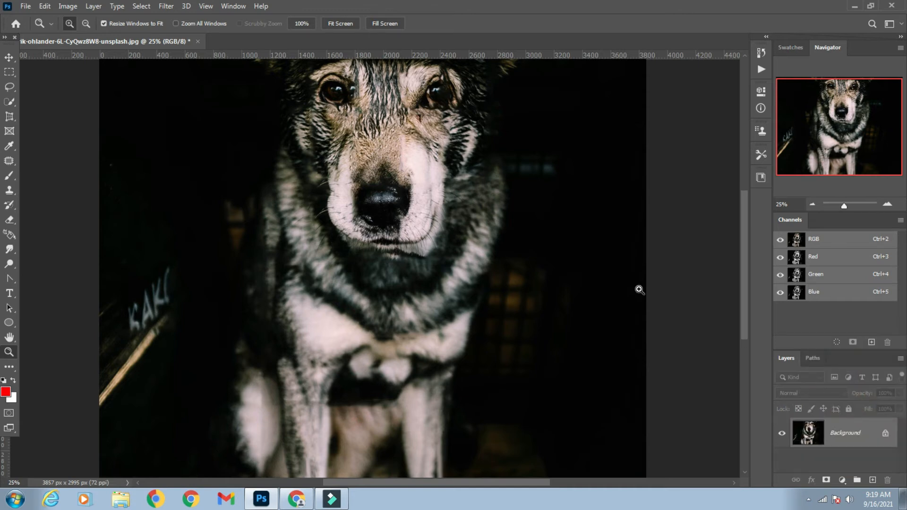
Clone the dog's intact left-hand eye over the damaged right-hand eye with the Clone Stamp tool at 100 px
left_click(447, 104)
left_click_drag(744, 207, 743, 170)
left_click(296, 184)
left_click(296, 184)
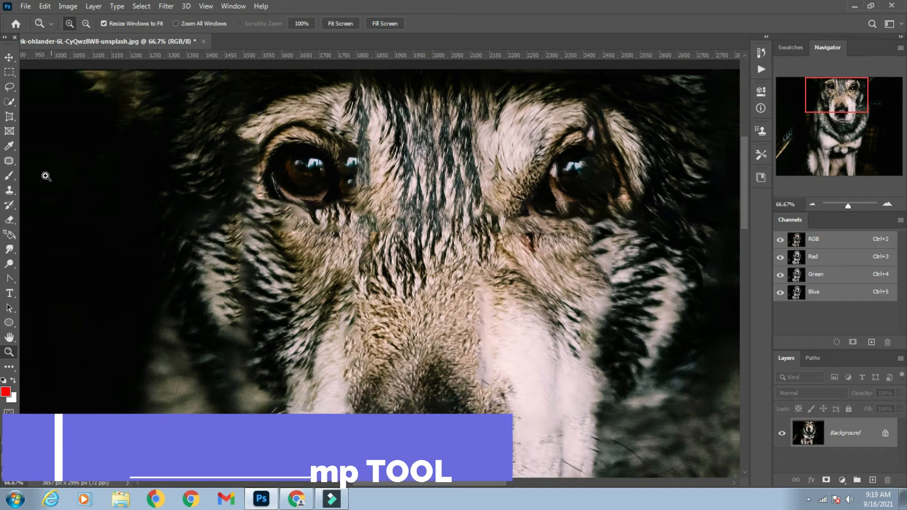
left_click(9, 190)
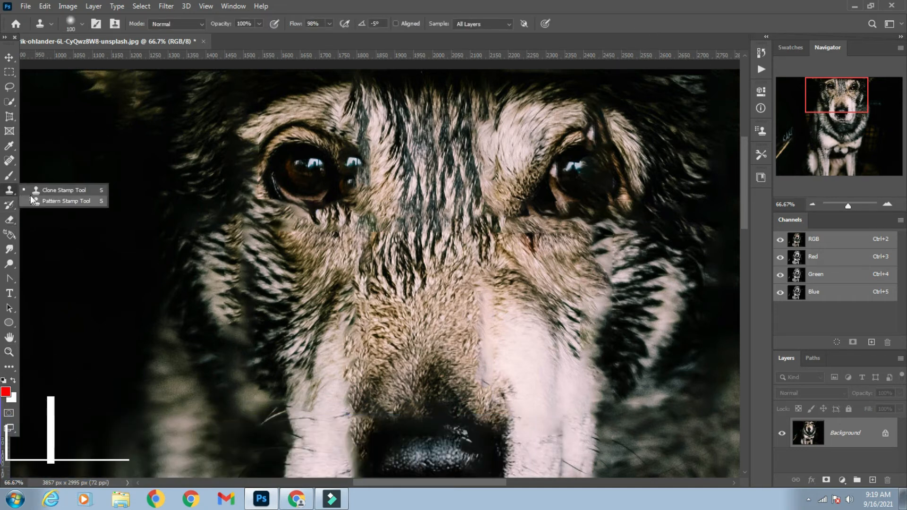
left_click(304, 185, "alt")
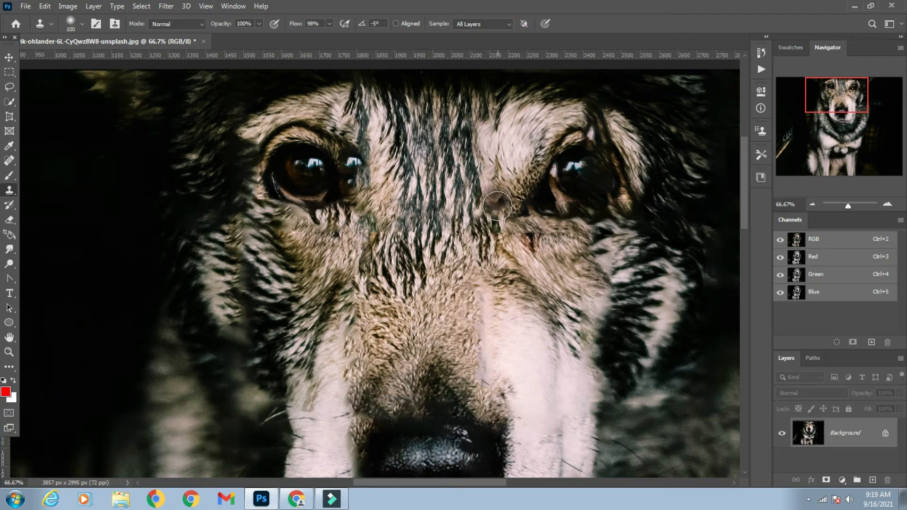
left_click_drag(759, 130, 764, 124)
left_click(762, 134)
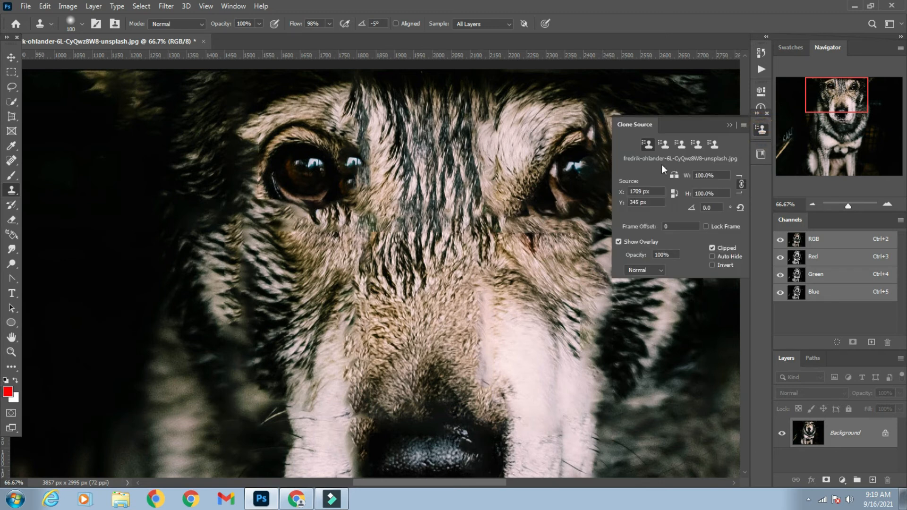
left_click(728, 125)
left_click(854, 504)
left_click(323, 203)
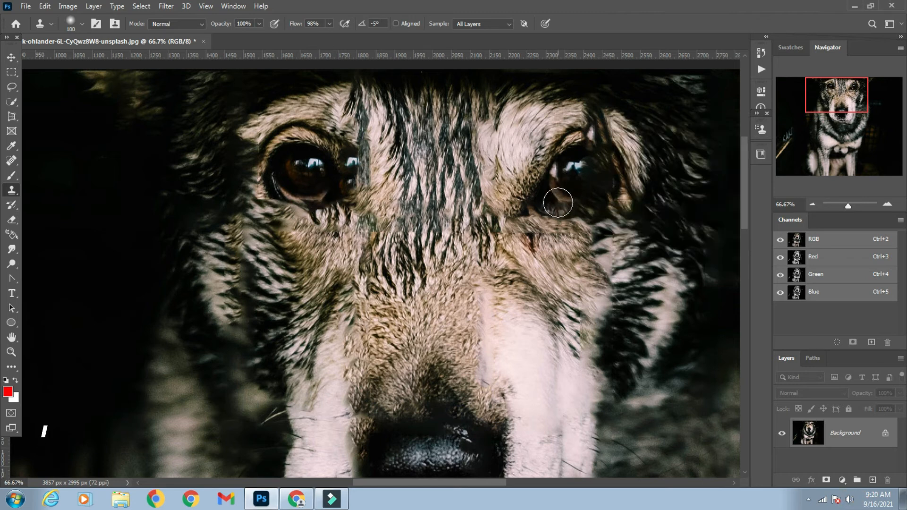
mouse_move(562, 203)
left_mouse_down()
mouse_move(597, 192)
mouse_move(588, 176)
mouse_move(574, 187)
mouse_move(595, 194)
mouse_move(567, 184)
mouse_move(590, 163)
mouse_move(581, 178)
mouse_move(583, 155)
mouse_move(544, 200)
mouse_move(569, 179)
mouse_move(539, 194)
mouse_move(592, 171)
mouse_move(553, 168)
mouse_move(594, 145)
mouse_move(616, 203)
mouse_move(594, 211)
mouse_move(549, 206)
left_mouse_up()
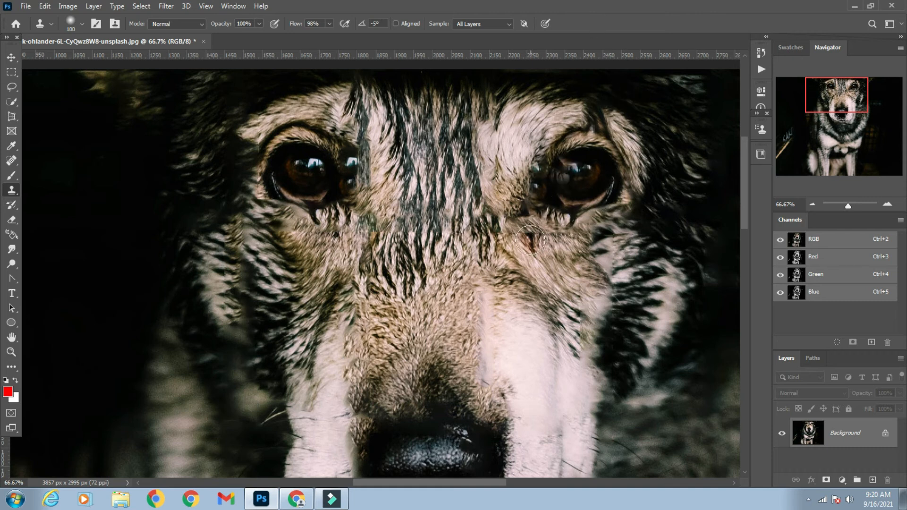
Remove the leftover wire trace along the muzzle above the nose with the Content-Aware Spot Healing Brush at 63 px
left_click_drag(747, 206, 749, 248)
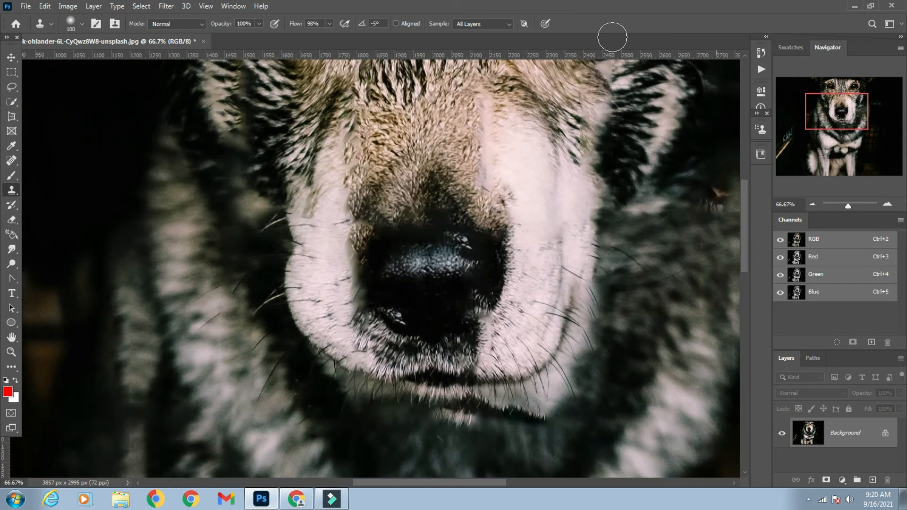
double_click(11, 352)
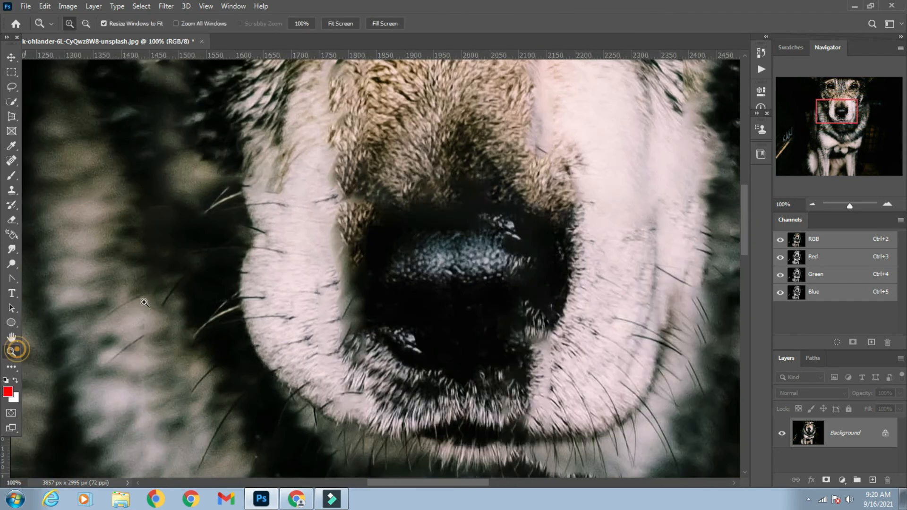
right_click(414, 154)
left_click(437, 158)
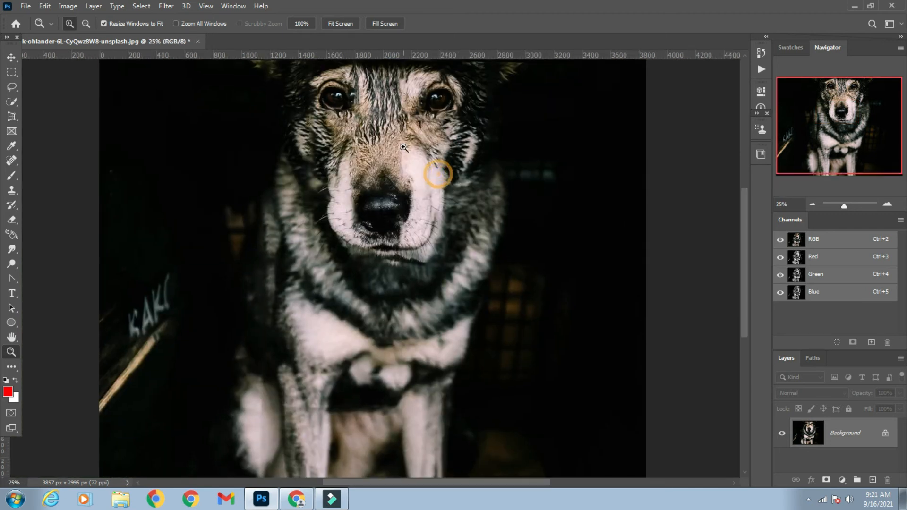
left_click(431, 171)
left_click(403, 154)
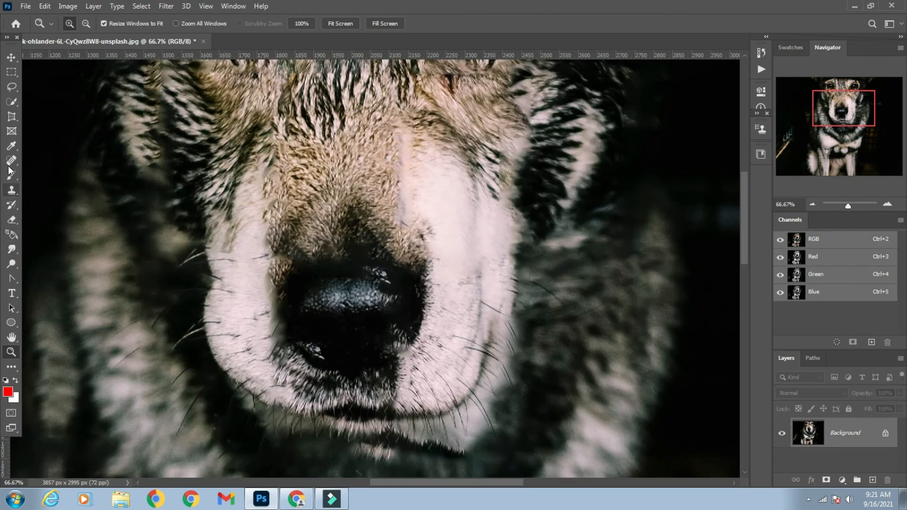
left_click(11, 161)
left_click(402, 143)
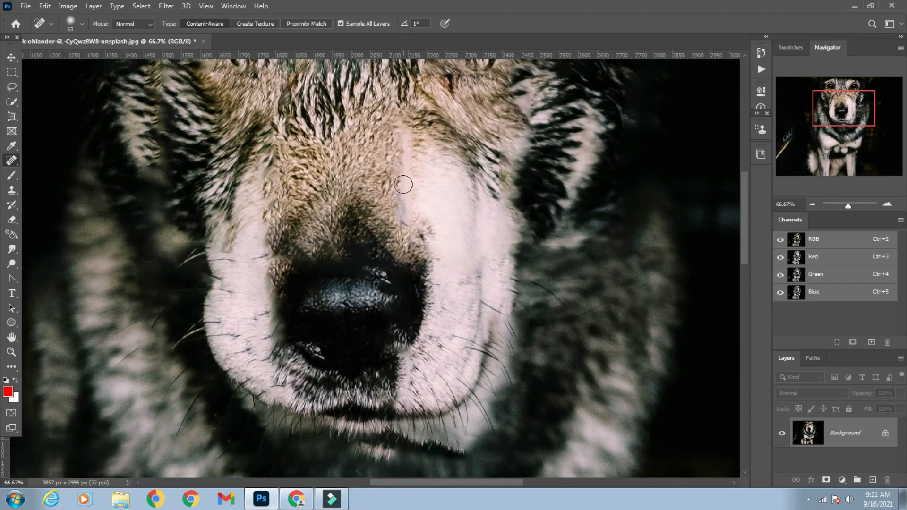
mouse_move(400, 170)
left_mouse_down()
mouse_move(403, 215)
mouse_move(416, 146)
mouse_move(396, 169)
mouse_move(400, 196)
left_mouse_up()
left_click(396, 169)
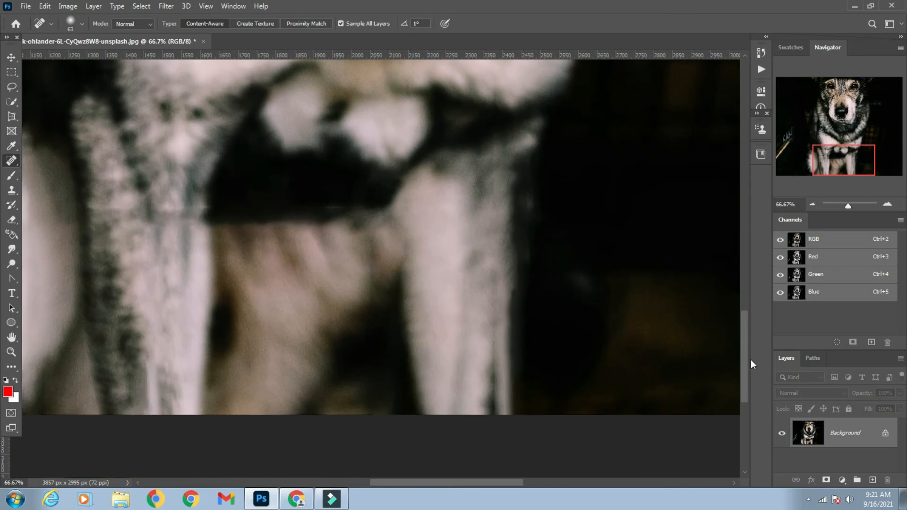
Heal the remaining blemishes on the bridge of the muzzle and below the mouth, and check the whole dog for leftovers
left_click(529, 269)
left_click(178, 280)
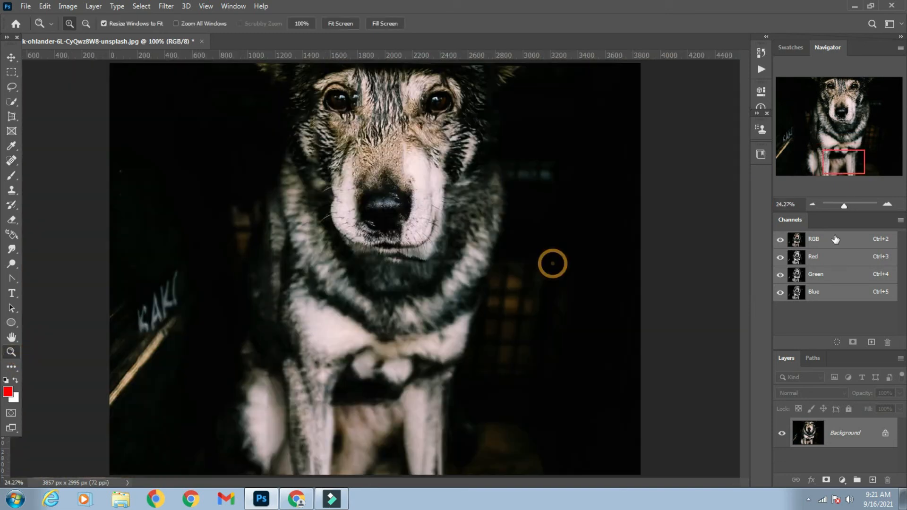
left_click(459, 97)
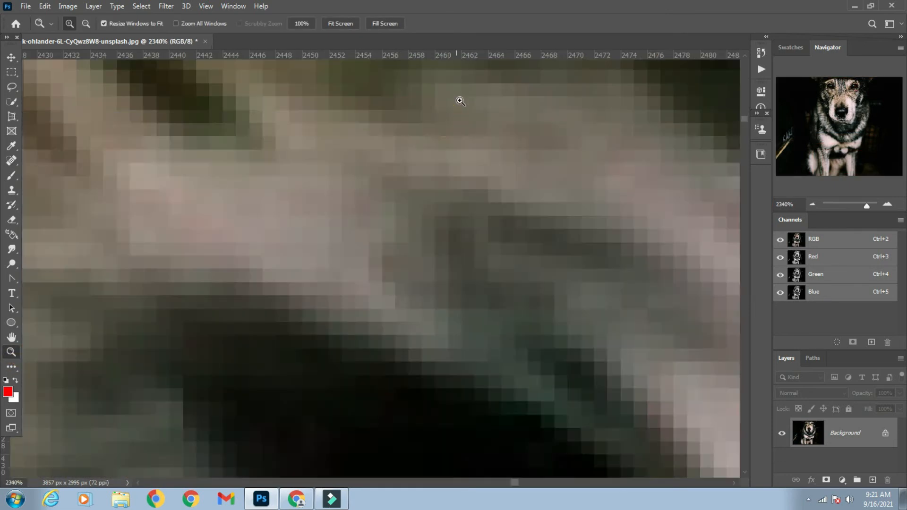
left_click(15, 161)
left_click(407, 156)
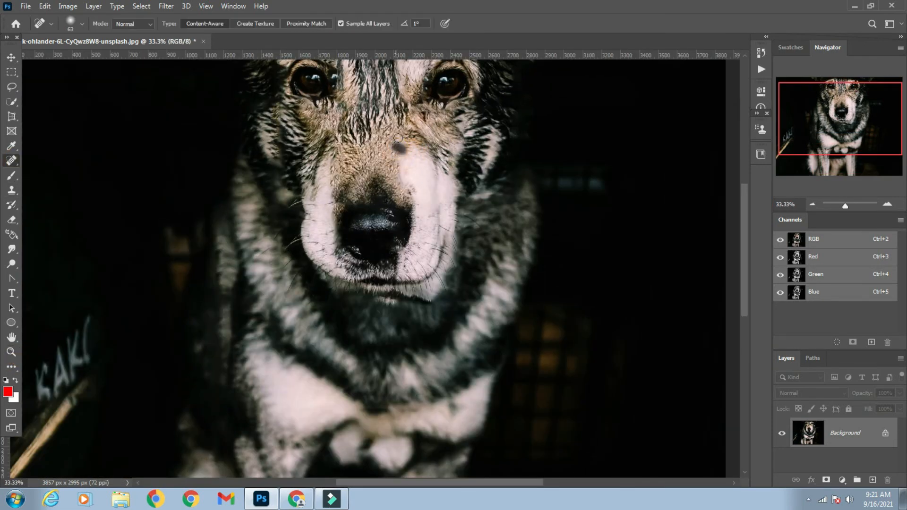
left_click(433, 297)
scroll(741, 293, "down", 5)
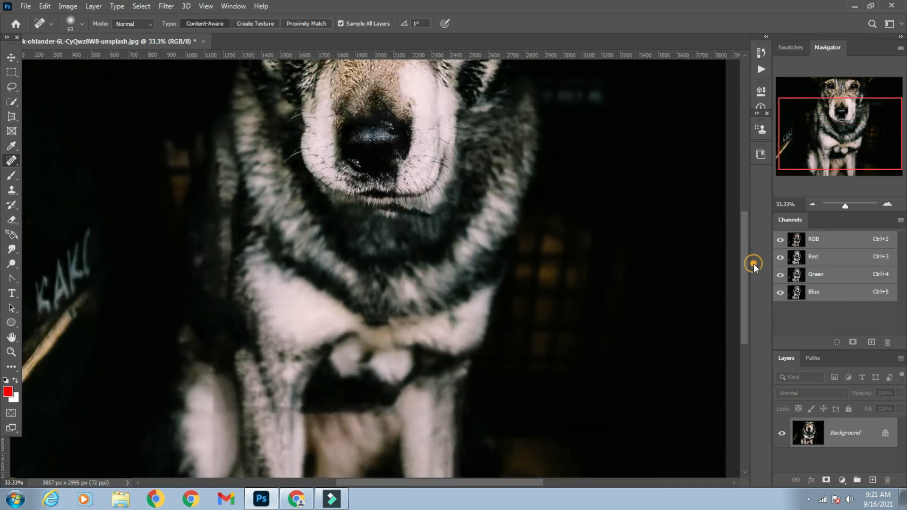
left_click_drag(745, 234, 745, 172)
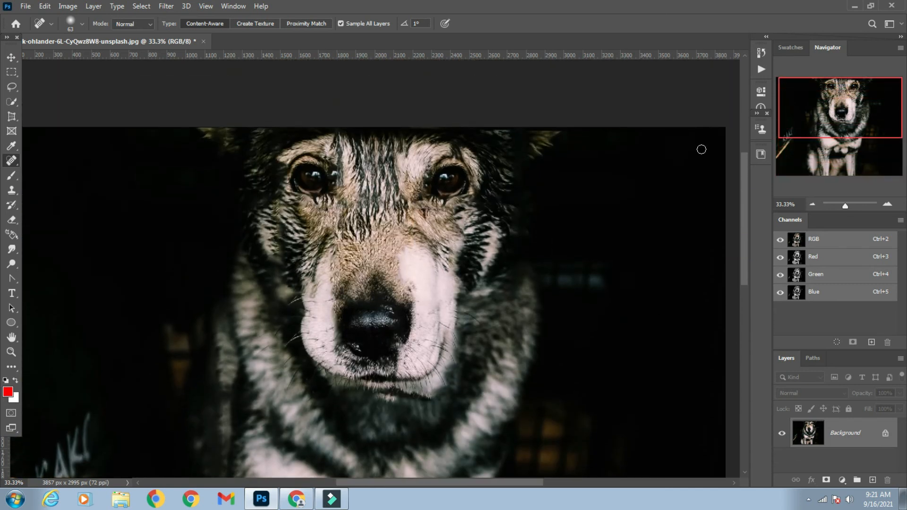
Save the retouched photo as a JPEG with Maximum quality 12 and the Progressive format with 3 scans
left_click(26, 6)
left_click(62, 143)
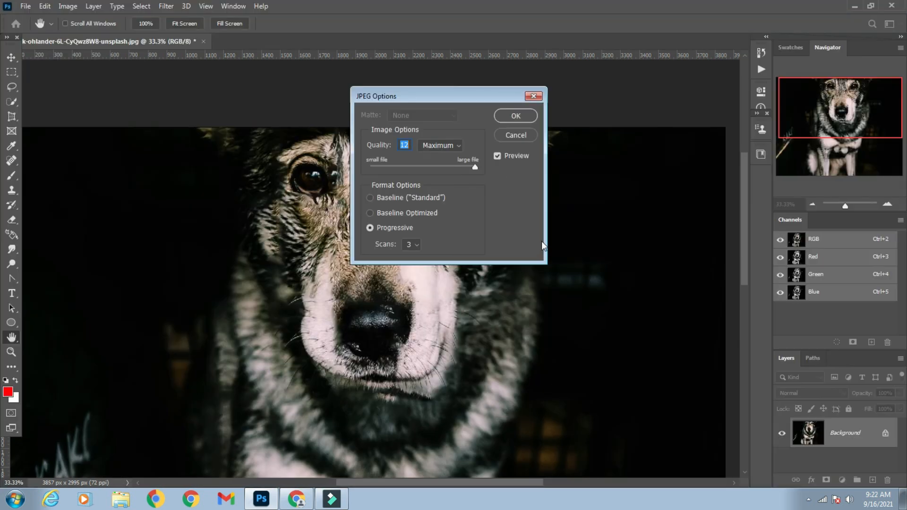
left_click(524, 113)
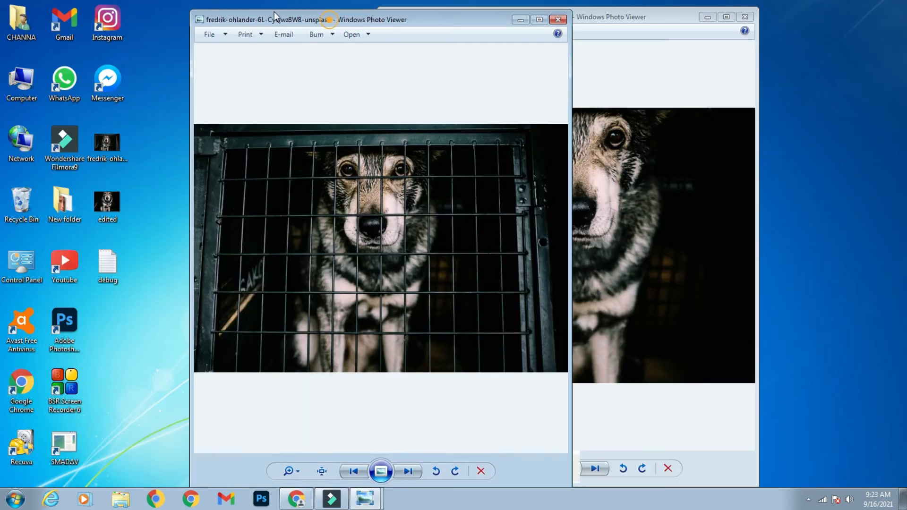
Place the original and the retouched photo side by side in Windows Photo Viewer to compare them
left_click_drag(274, 12, 138, 14)
left_click_drag(567, 16, 641, 12)
left_click(328, 16)
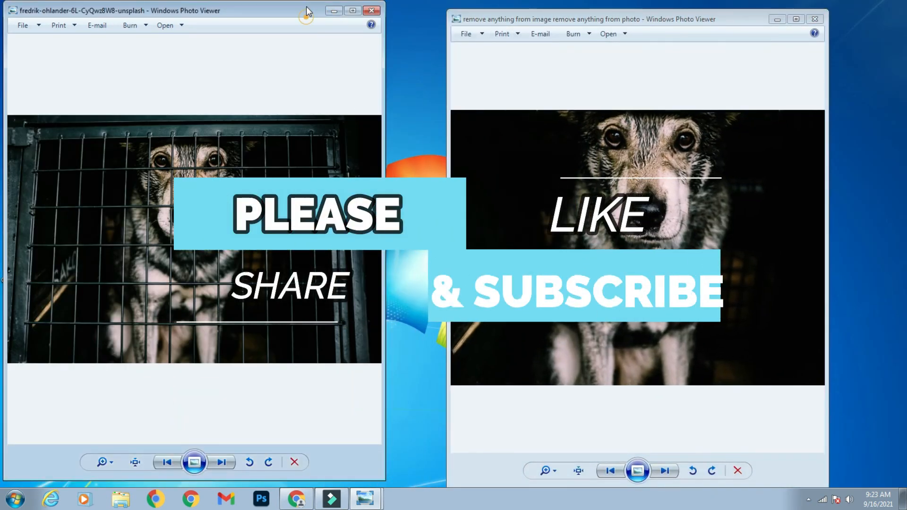